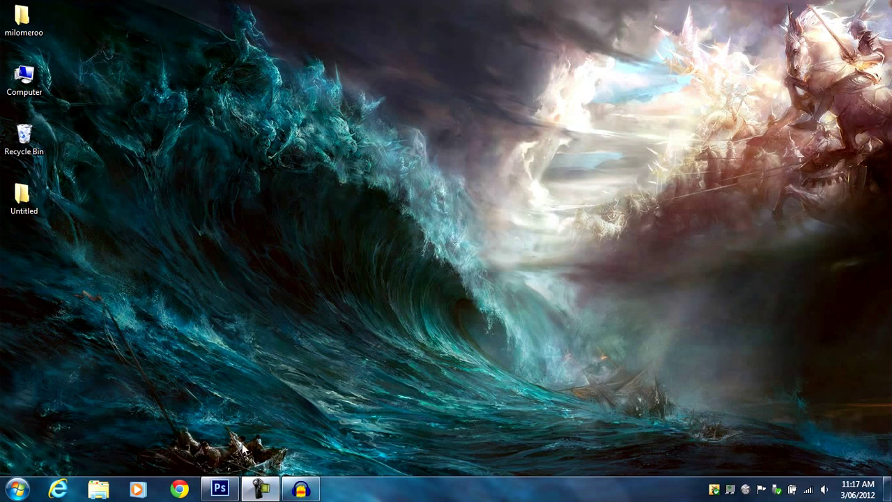
Step: Toggle the Original layer in the beach and portrait examples to compare before and after
click(228, 490)
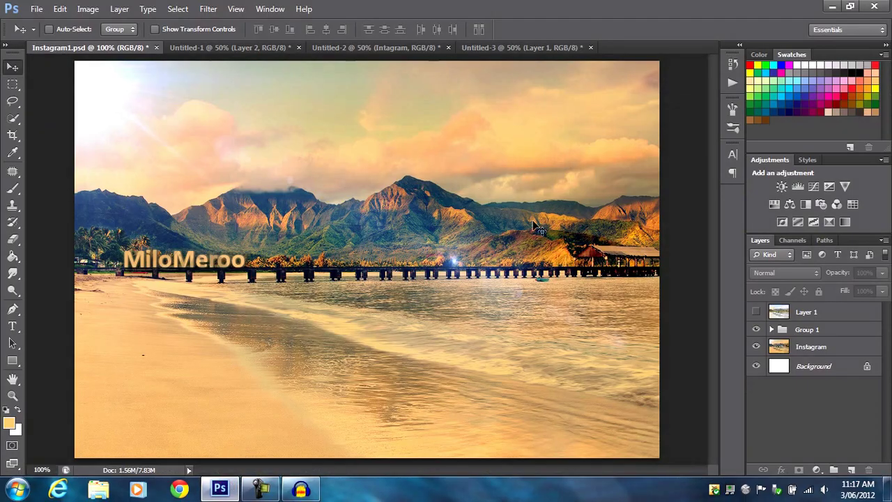
click(757, 312)
click(756, 313)
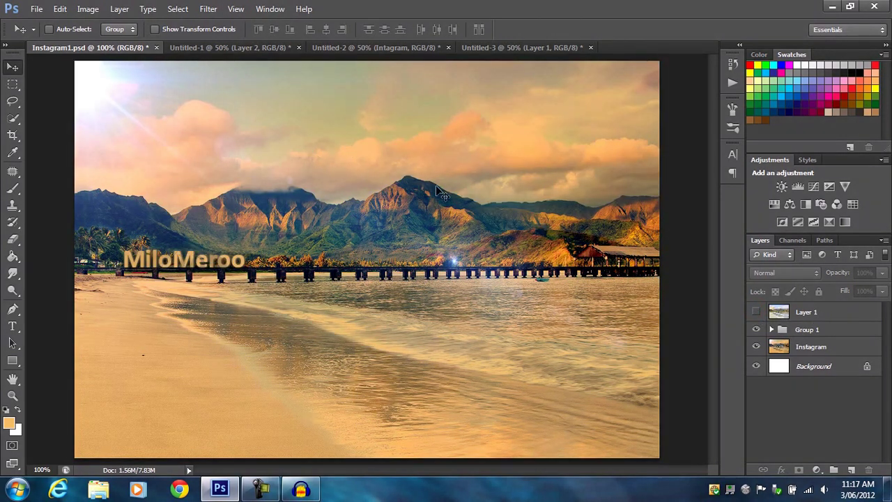
click(202, 47)
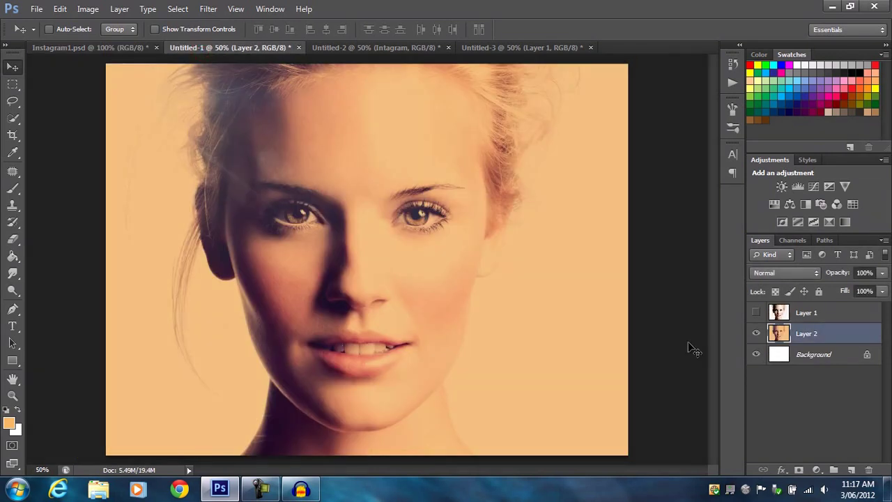
click(757, 312)
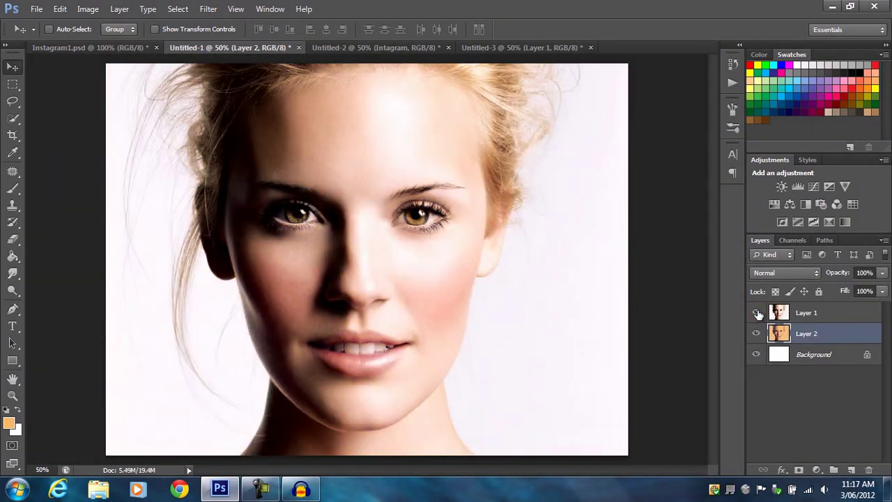
click(757, 312)
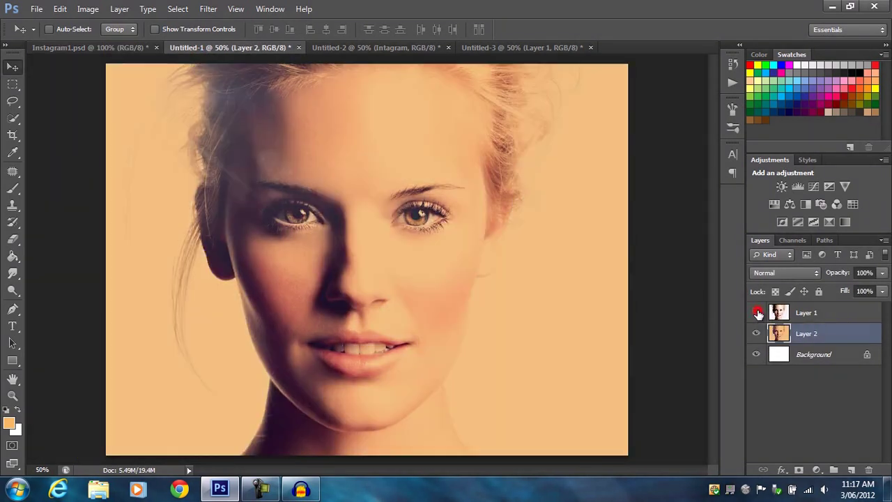
Step: Preview the sunset example's original, then switch to the Untitled-3 river photo
click(401, 48)
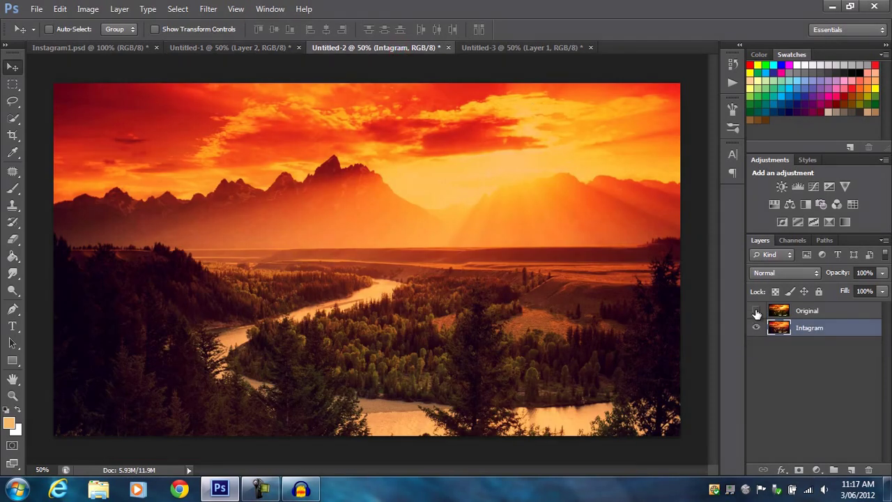
click(757, 311)
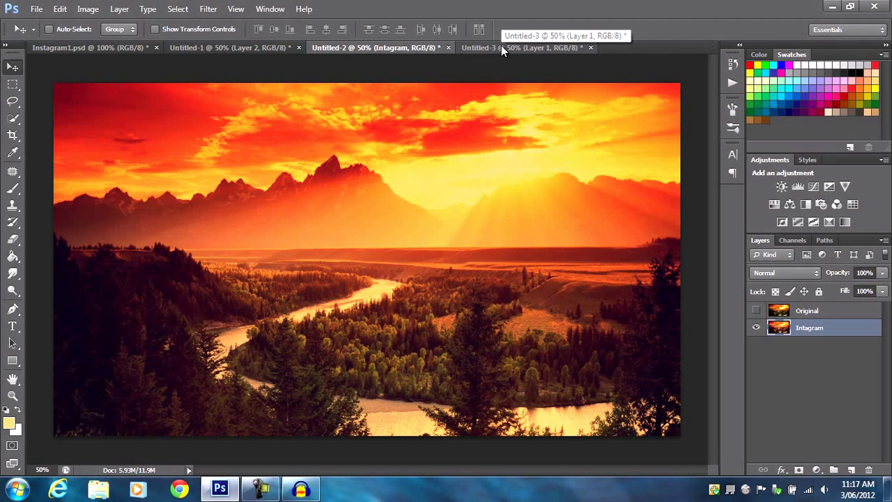
click(502, 46)
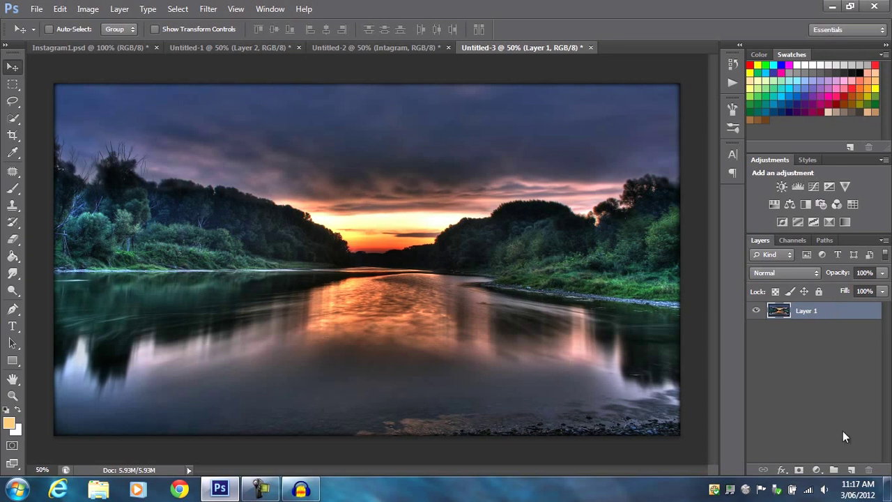
Step: Add a new empty layer and set the foreground colour to orange ecb35f
click(852, 471)
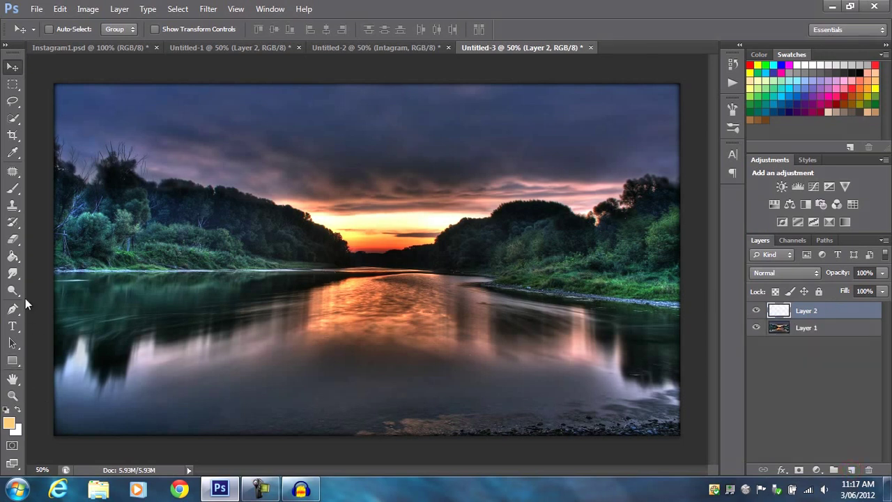
click(13, 256)
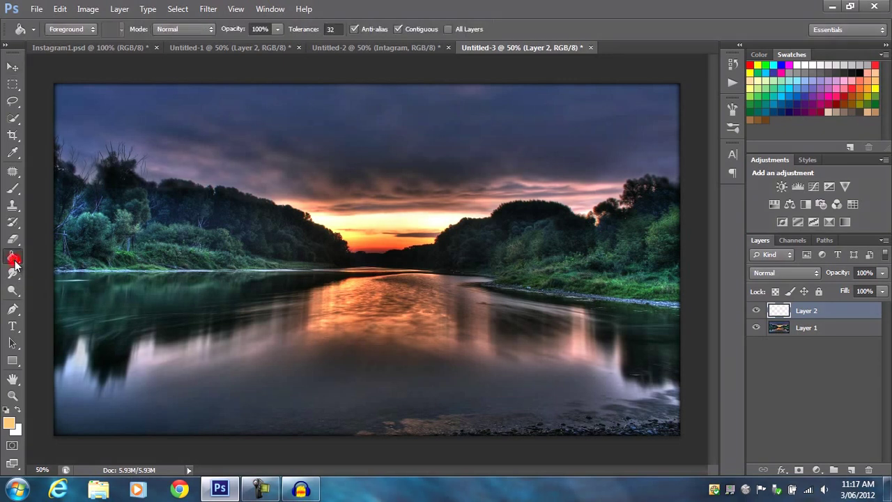
click(10, 423)
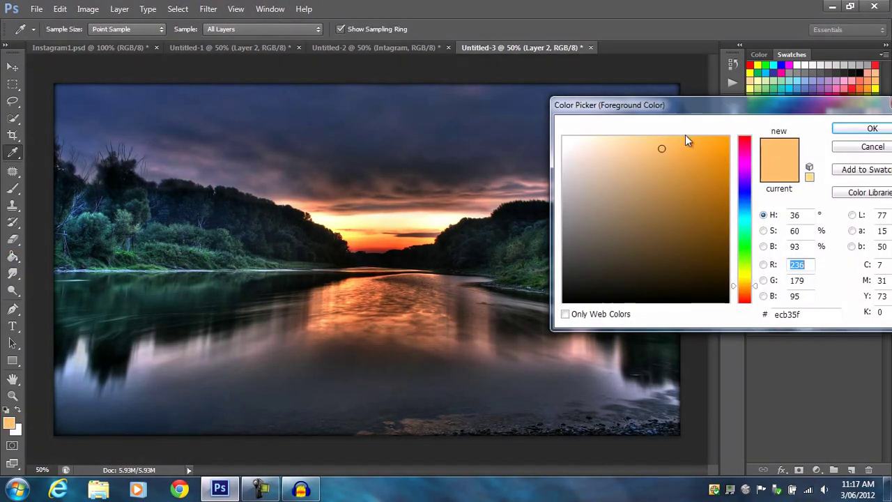
click(793, 266)
click(807, 265)
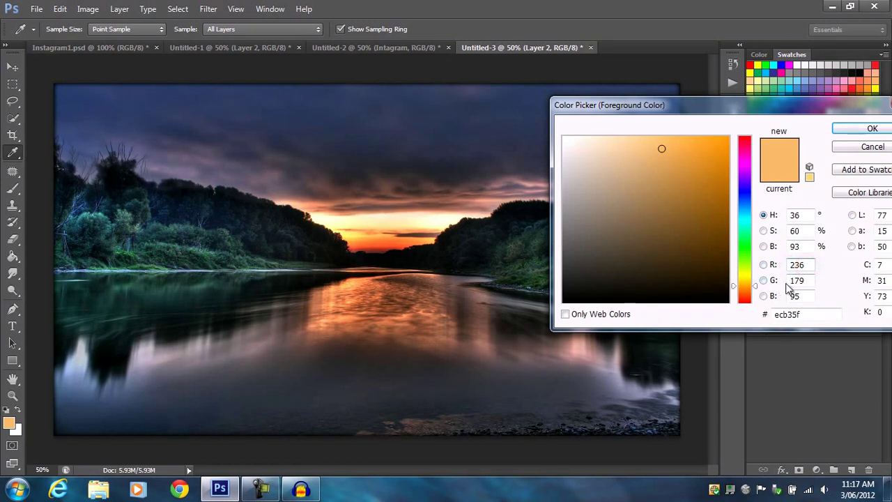
click(793, 297)
click(798, 297)
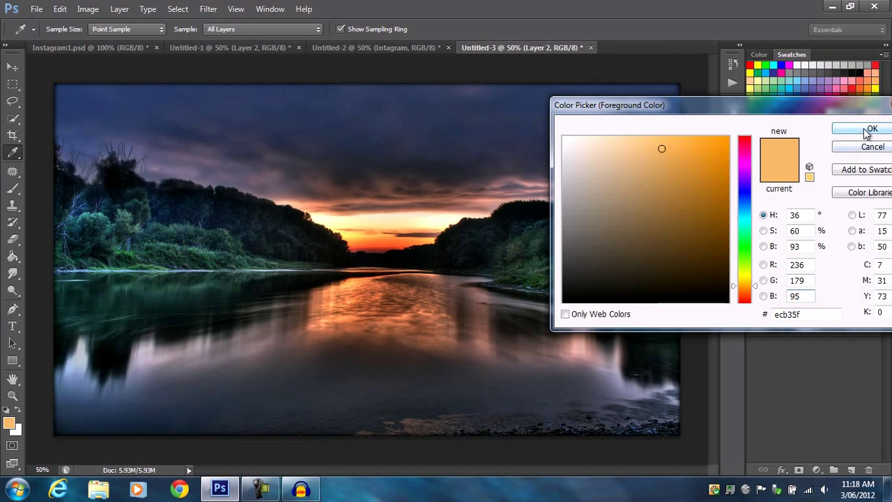
click(870, 129)
Step: Fill Layer 2 with the orange and set its blend mode to Multiply
key(g)
click(474, 244)
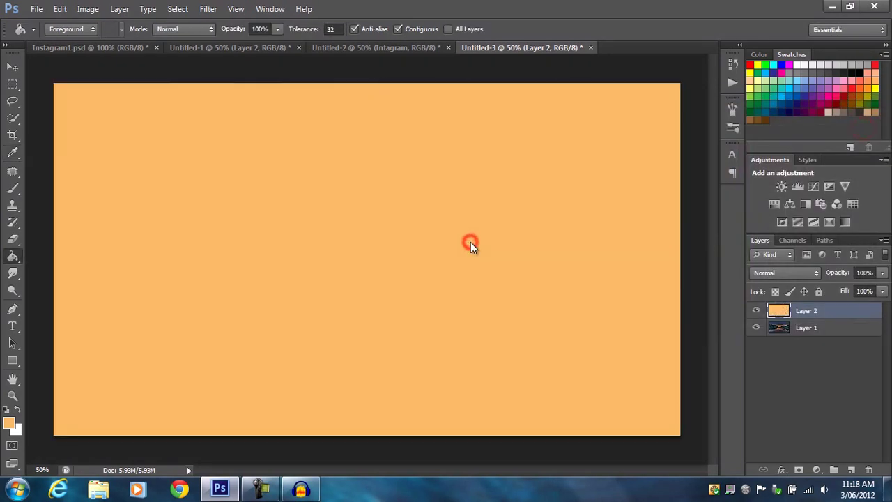
click(806, 277)
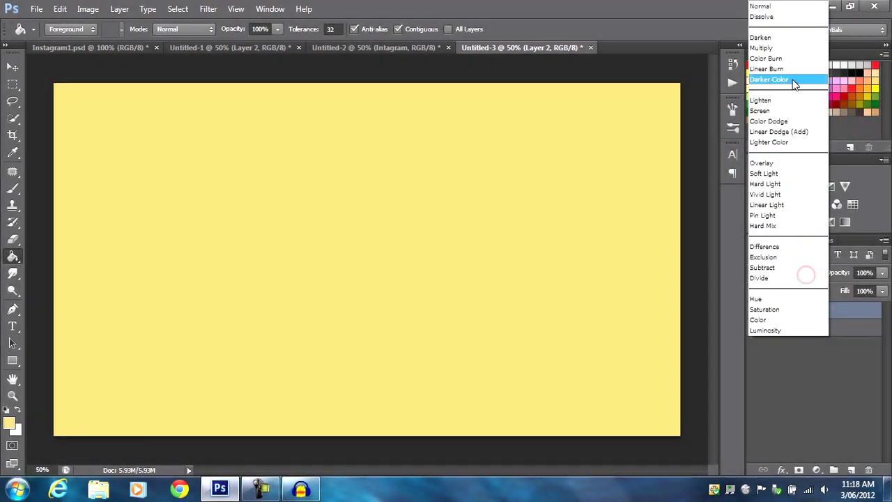
click(791, 49)
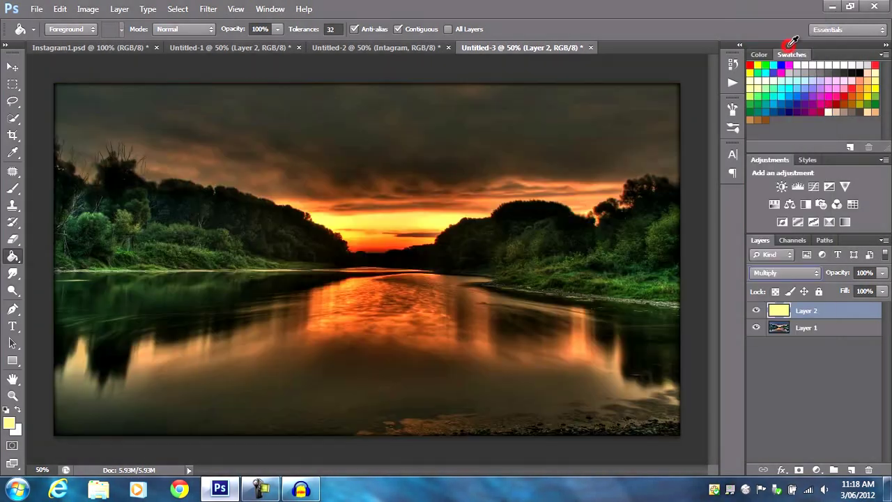
click(838, 328)
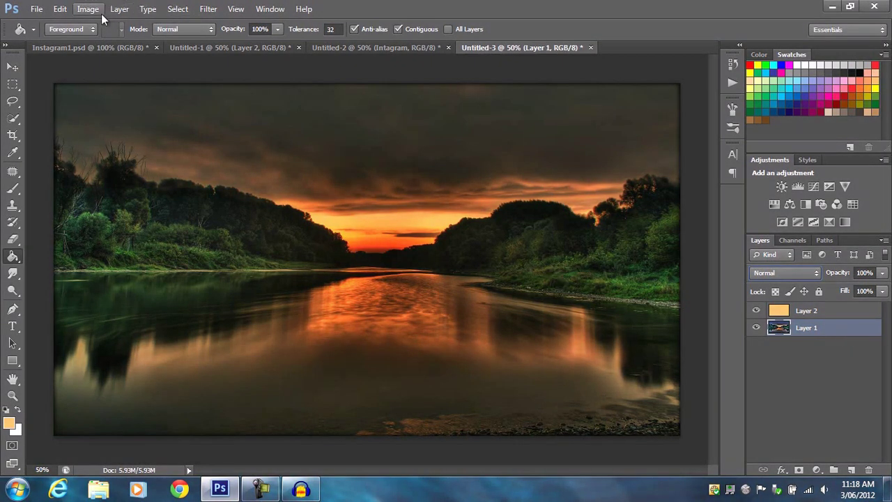
Step: In Curves, raise the Green channel's black point to lift the green shadows
click(93, 10)
mouse_move(107, 42)
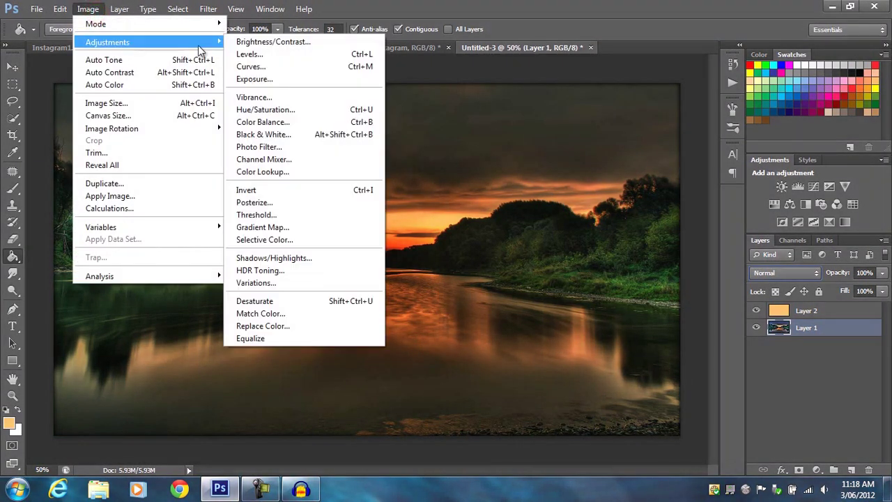
click(268, 67)
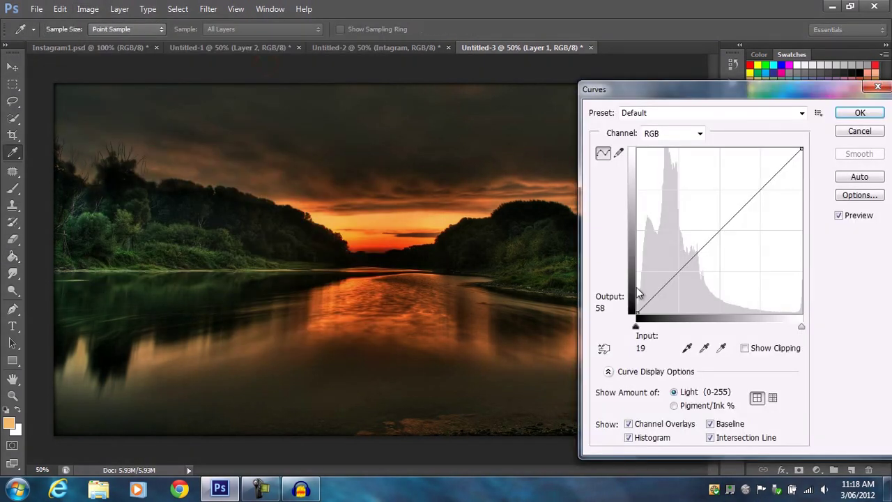
click(677, 134)
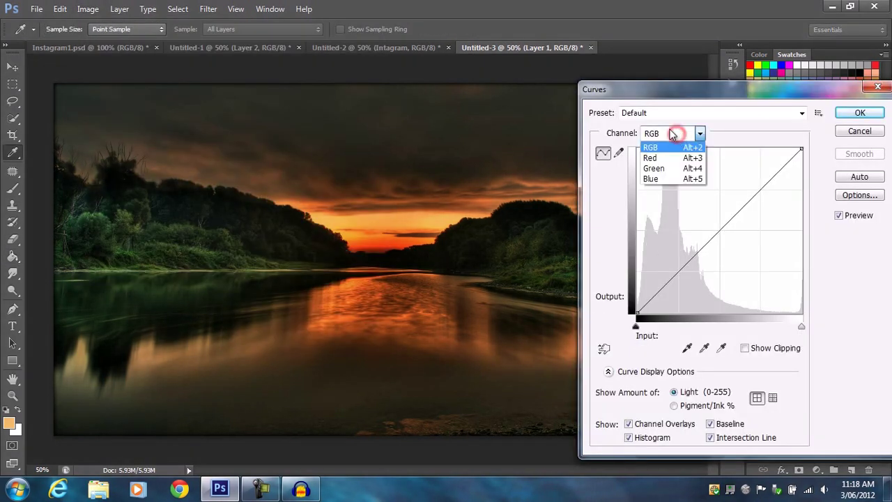
click(672, 169)
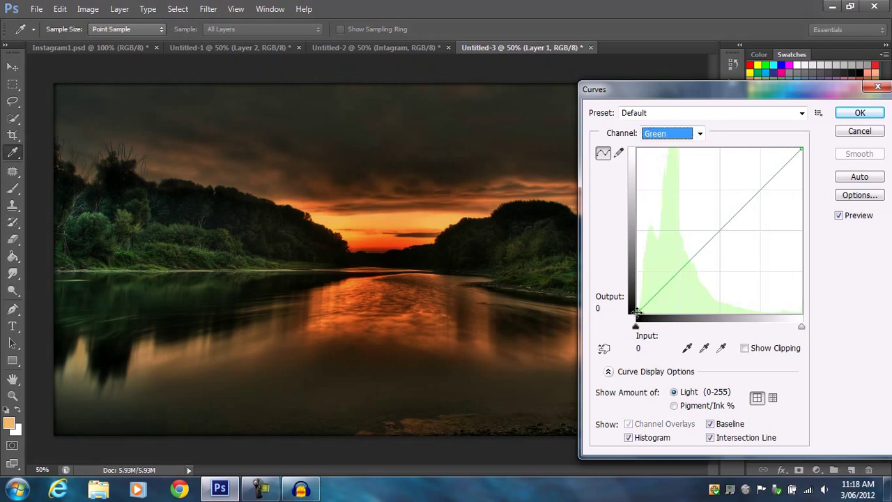
drag(636, 313, 631, 307)
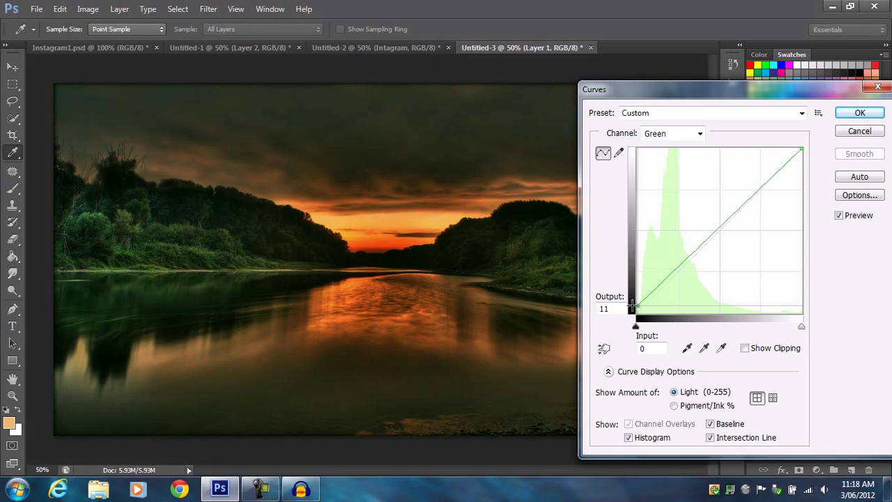
drag(631, 307, 628, 288)
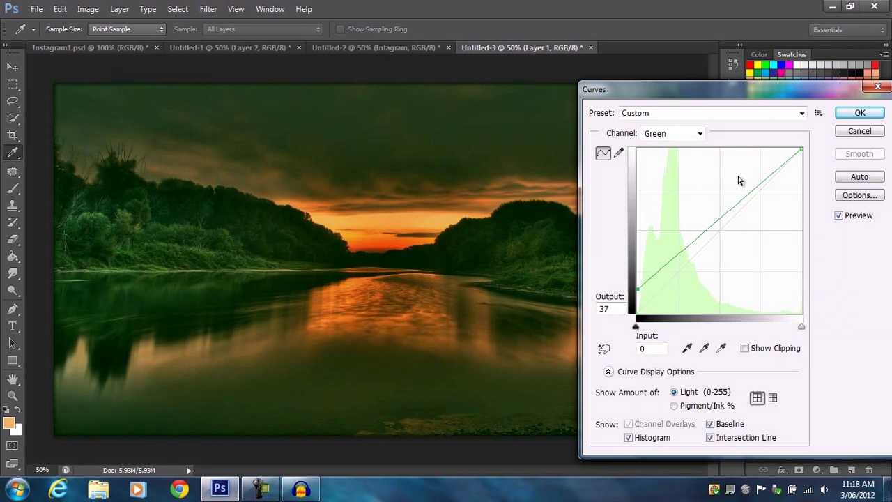
Step: Raise the Blue channel's black point for a faded tone and apply the Curves
click(675, 133)
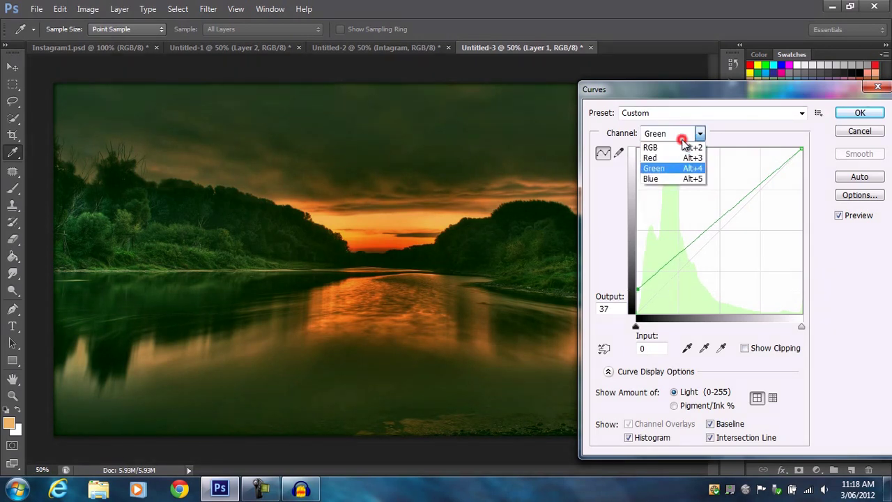
click(682, 176)
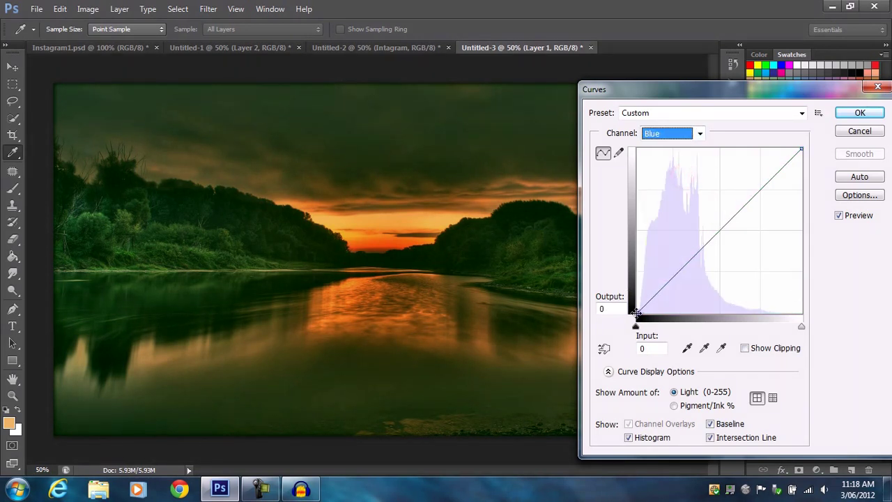
drag(636, 312, 618, 251)
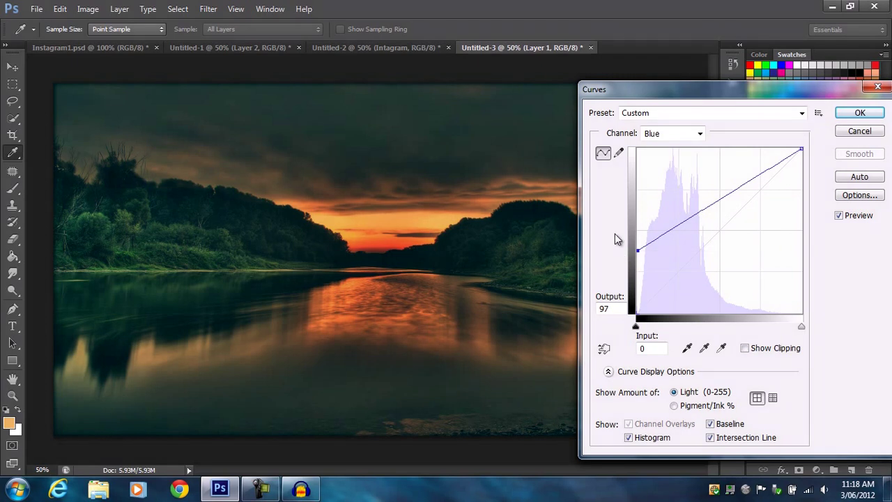
click(860, 113)
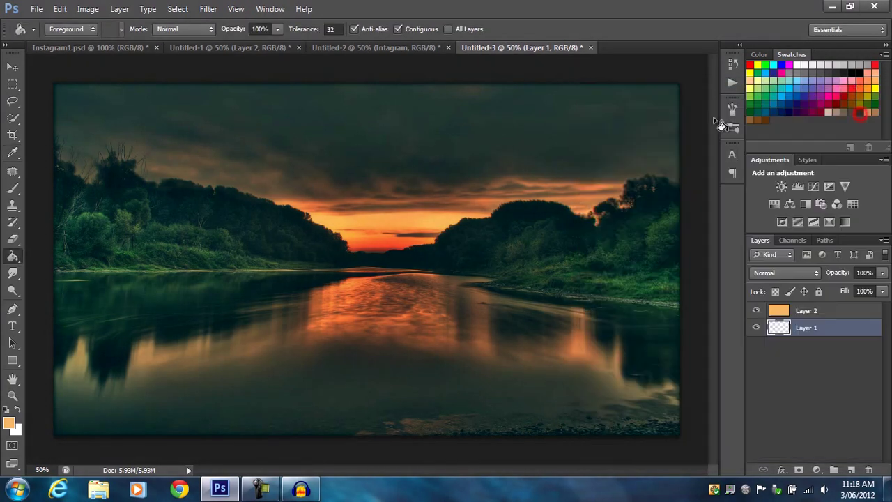
click(99, 11)
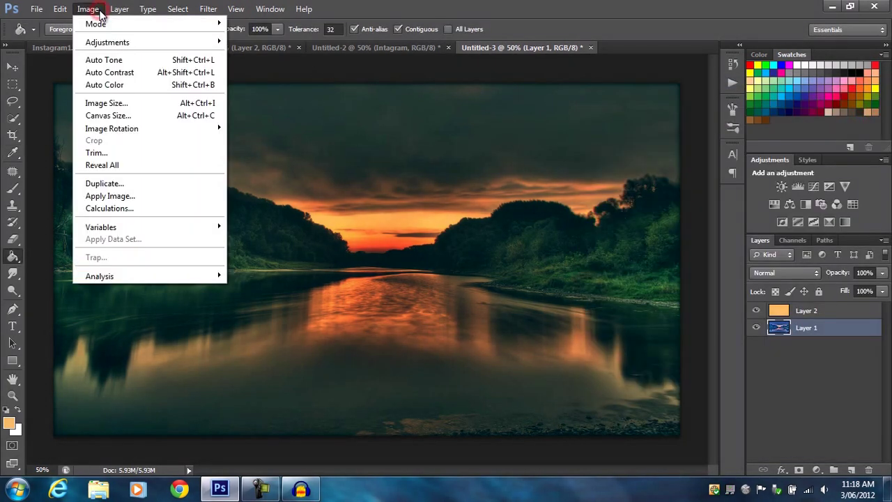
mouse_move(108, 42)
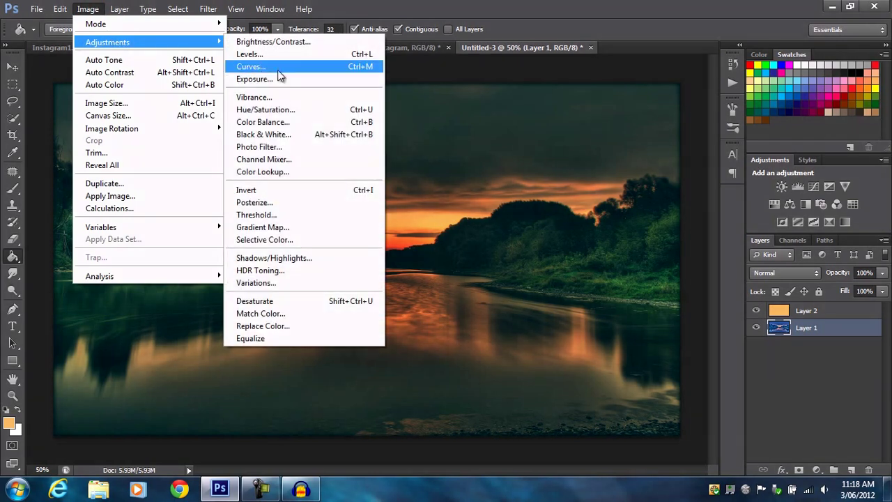
Step: Apply Levels with midtones at 1.14 and white input at about 235
click(283, 58)
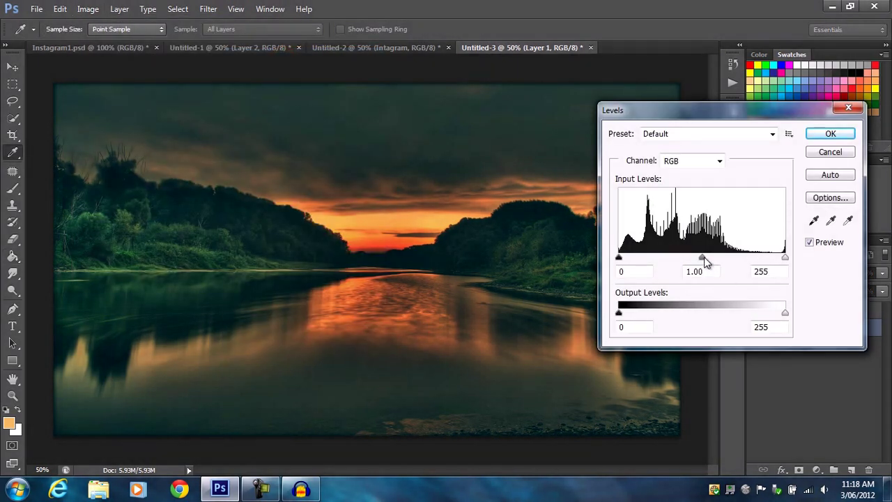
drag(702, 259, 696, 261)
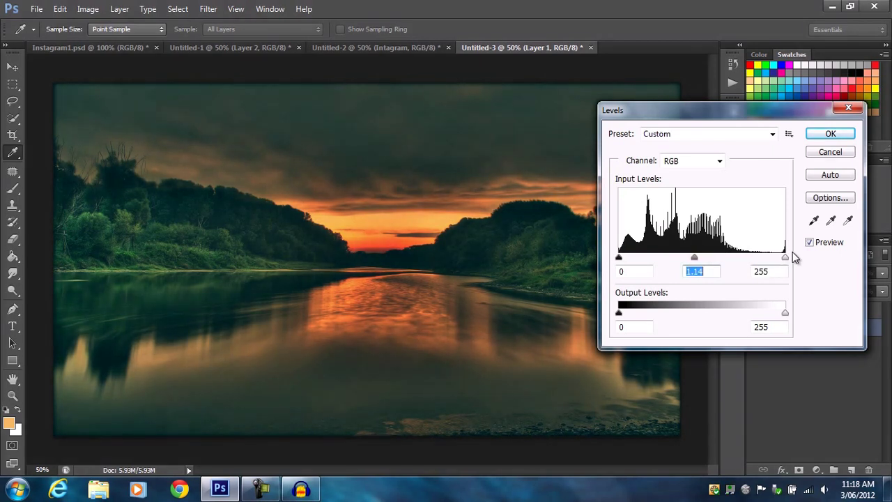
drag(786, 258, 770, 258)
click(830, 135)
Step: Apply Brightness/Contrast with Brightness 12 and Contrast 37
key(g)
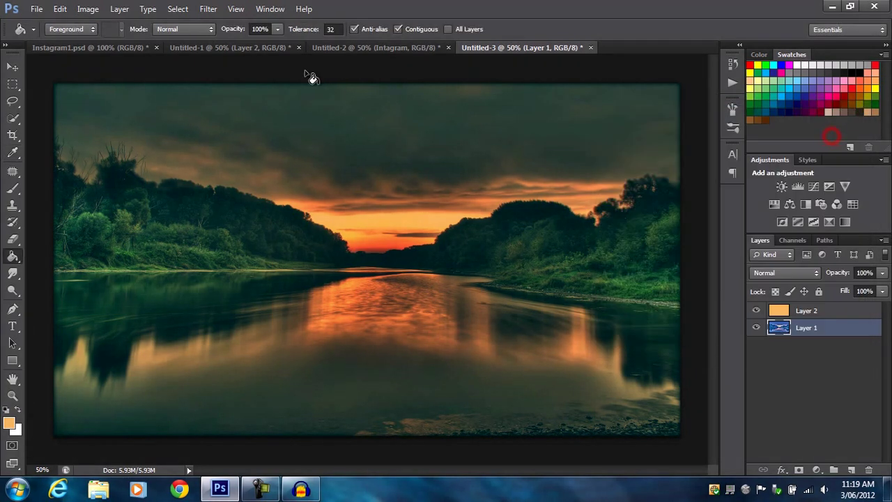
click(98, 11)
mouse_move(108, 41)
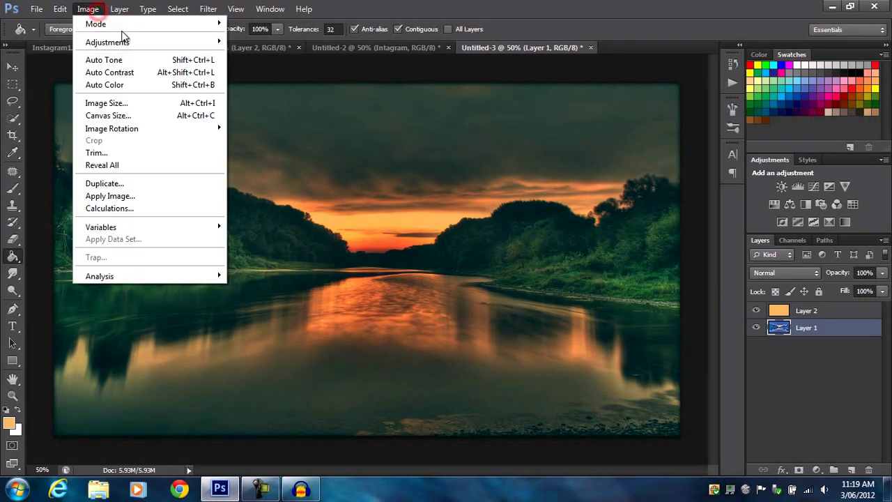
click(253, 43)
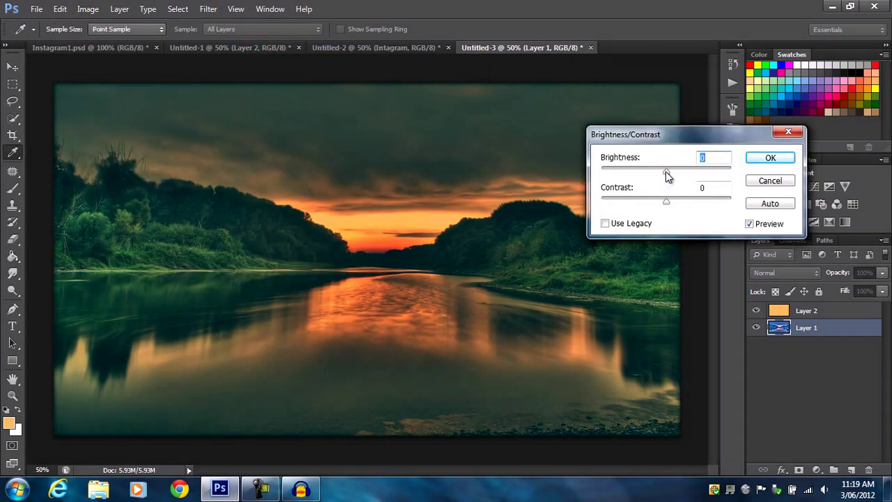
drag(666, 172, 673, 172)
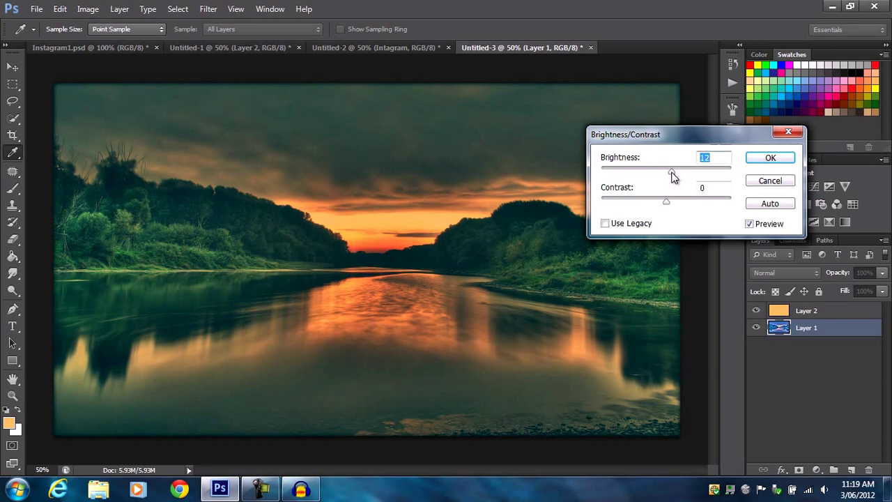
drag(666, 201, 691, 201)
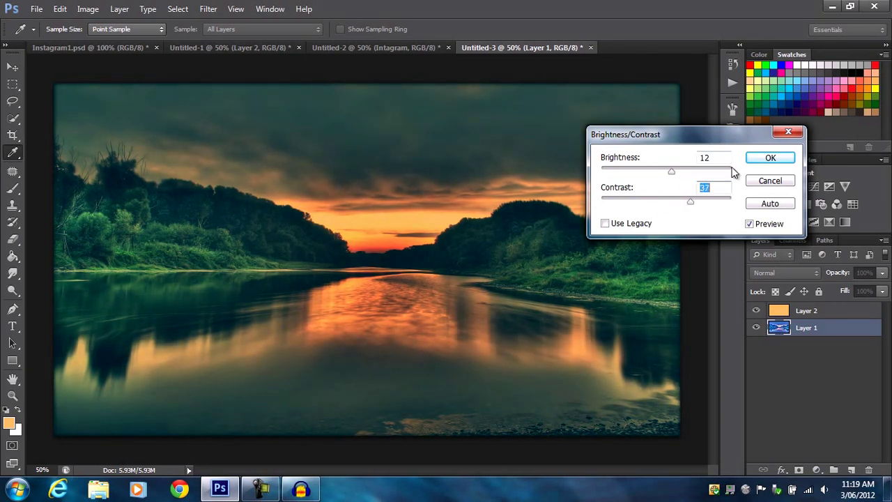
click(770, 160)
Step: In Curves, move the Green channel's black input to 20
click(97, 11)
mouse_move(108, 42)
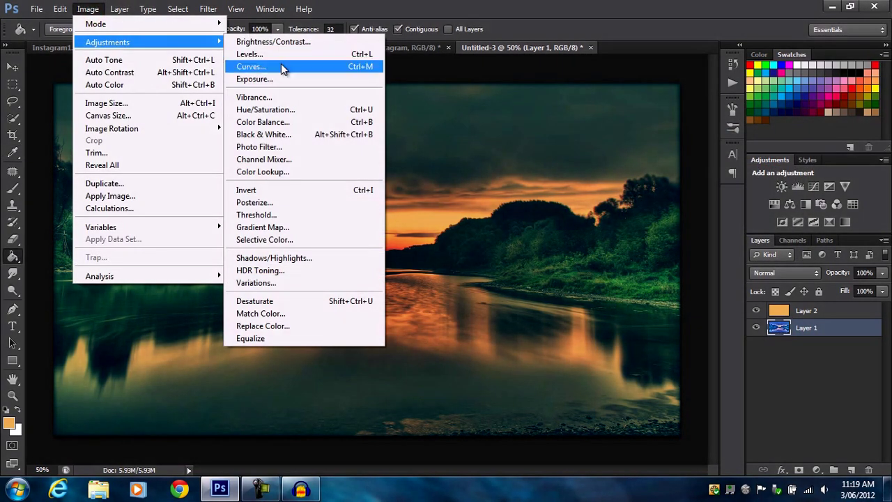
click(280, 67)
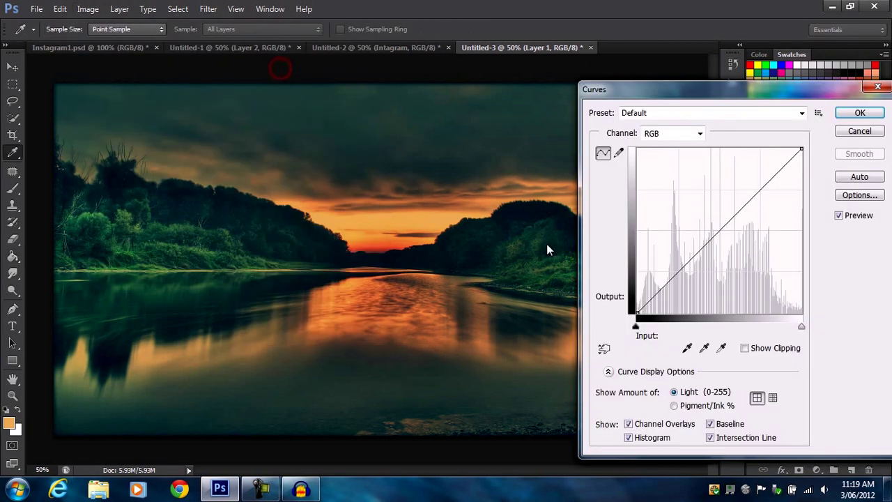
click(667, 134)
click(668, 169)
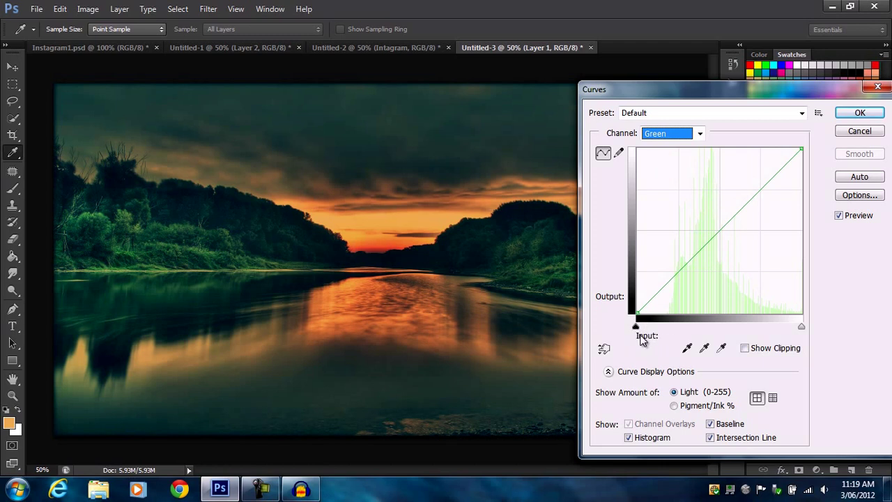
drag(635, 327, 639, 327)
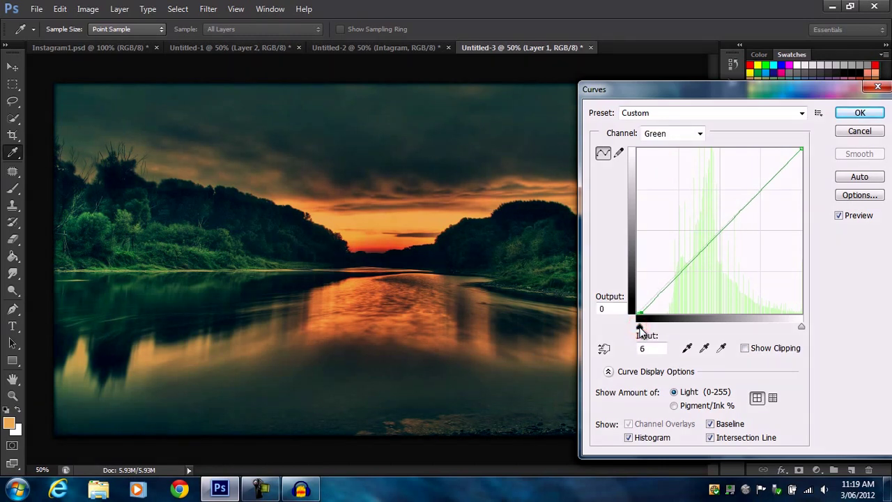
drag(641, 328, 649, 328)
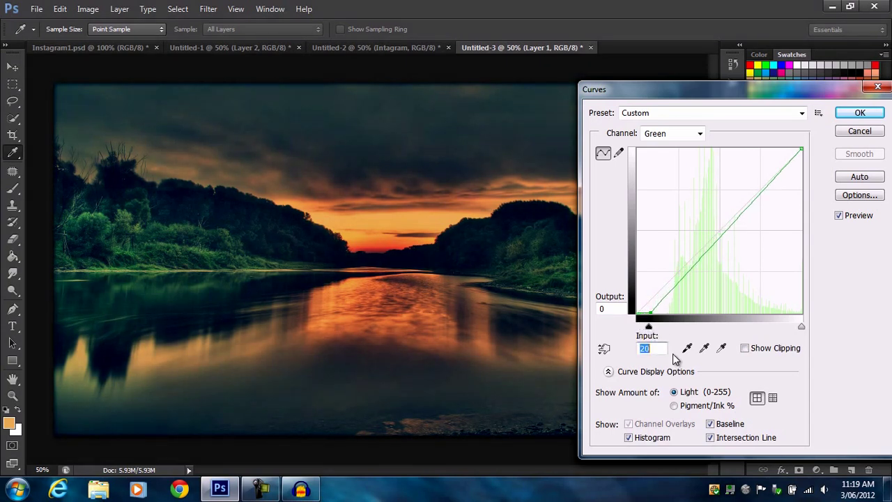
Step: Move the Blue channel's black input right to clip blue shadows, and apply
click(676, 133)
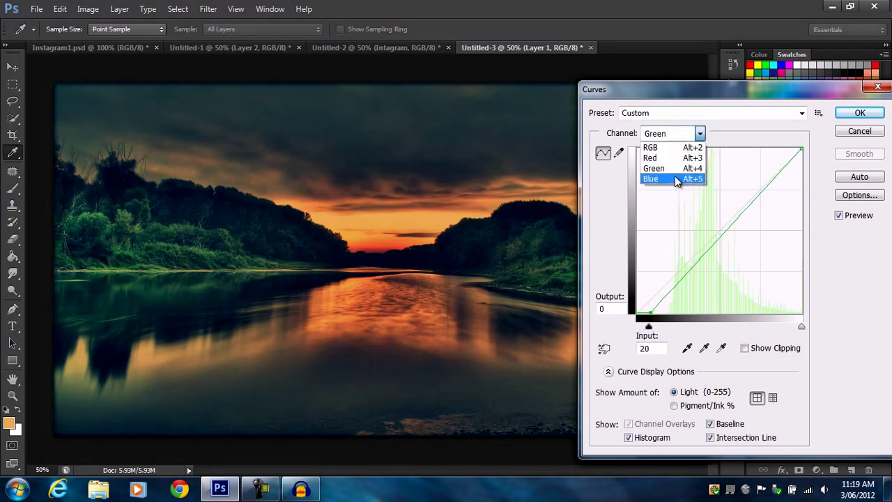
click(674, 179)
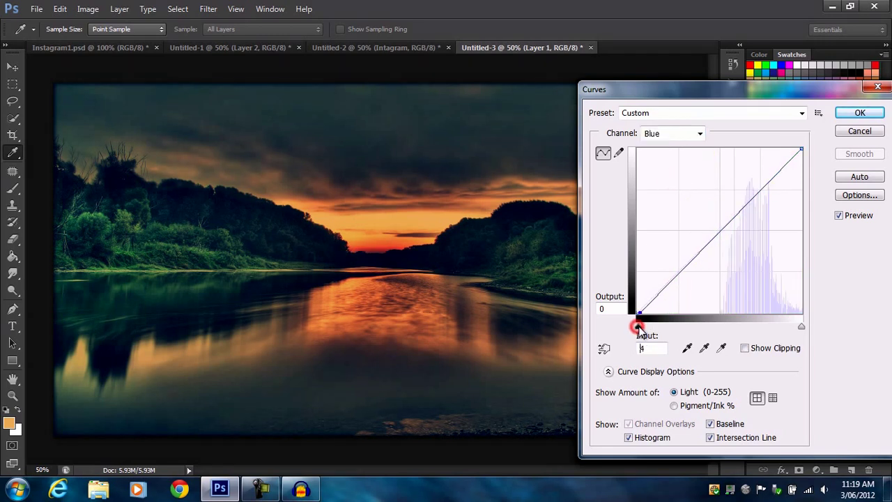
drag(637, 328, 683, 328)
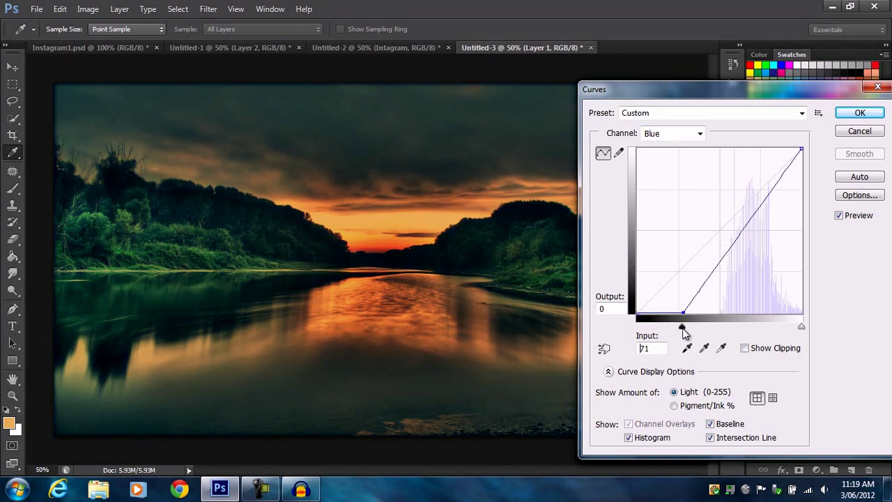
click(859, 114)
Step: Apply Brightness/Contrast with Brightness -15 and Contrast 46
click(89, 11)
mouse_move(108, 42)
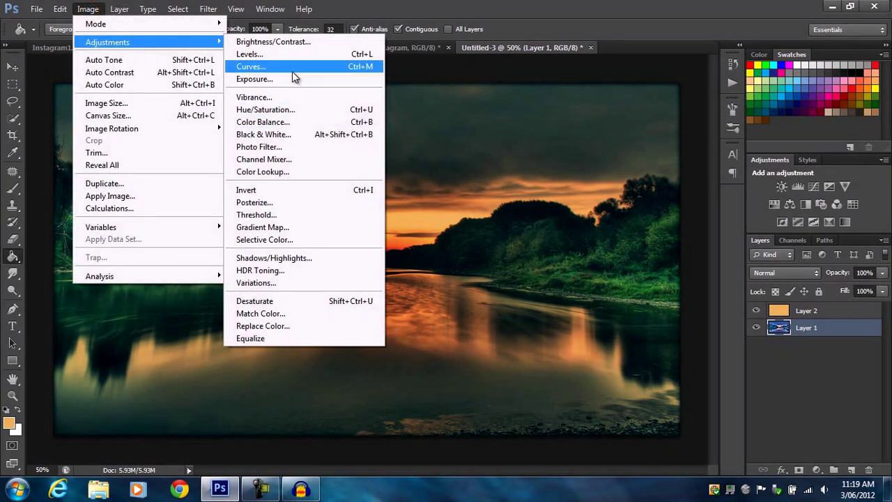
click(296, 43)
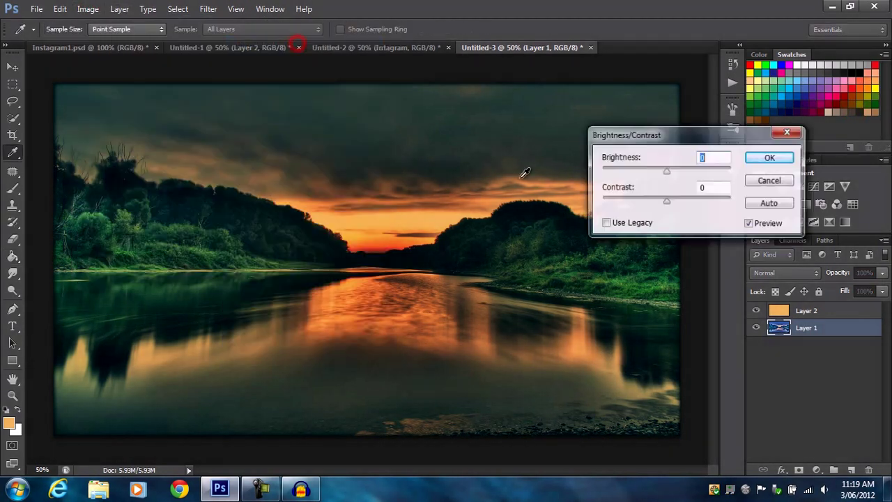
mouse_move(666, 173)
mouse_down()
mouse_move(678, 200)
mouse_move(696, 200)
mouse_up()
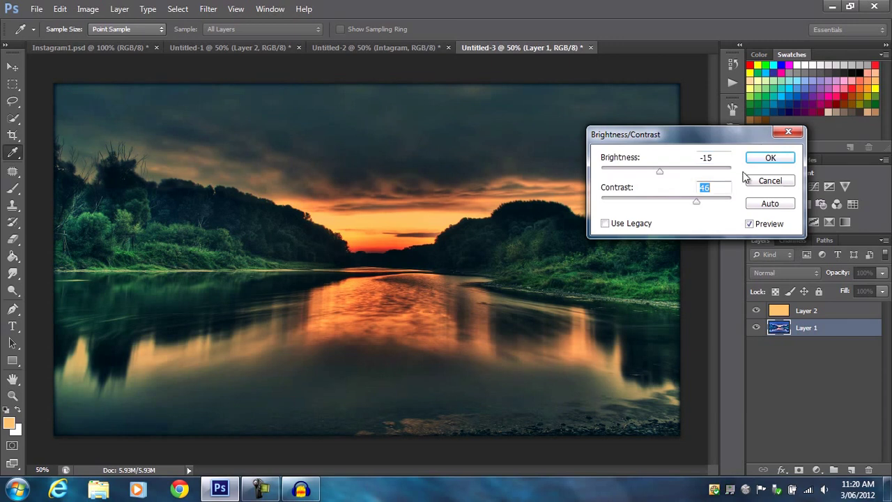
click(770, 157)
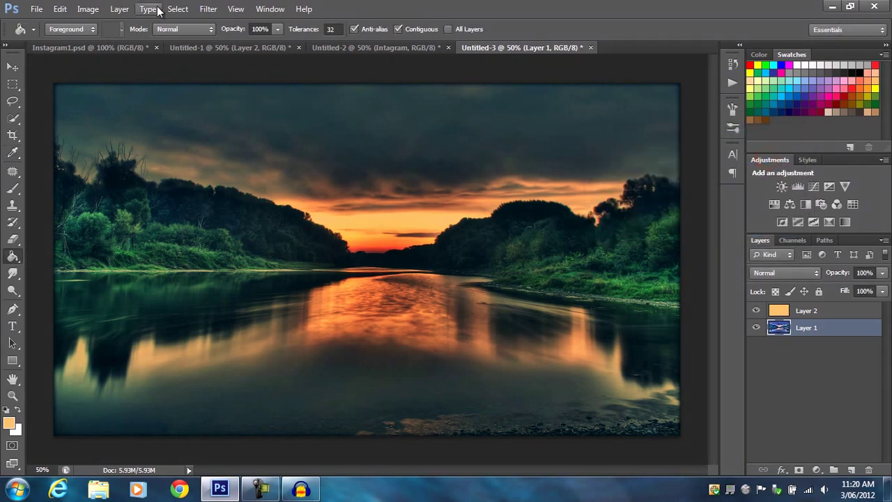
Step: In Curves, lift the Red channel's black endpoint up to 16
click(86, 10)
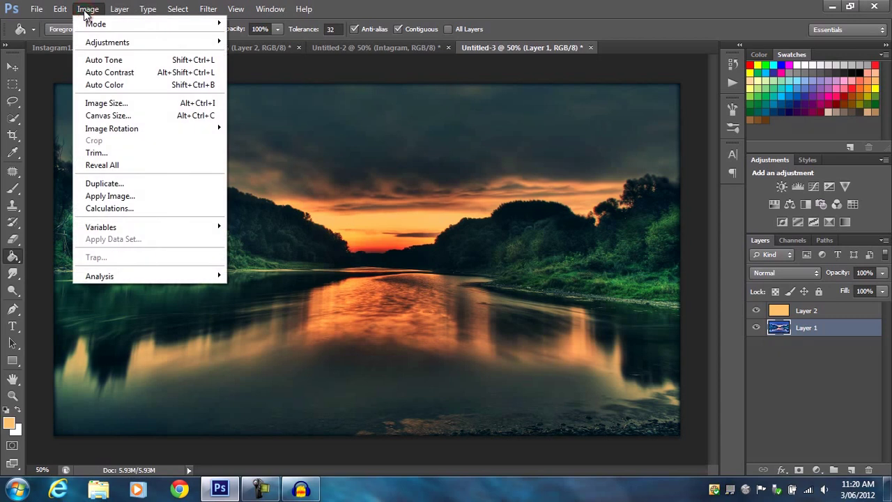
mouse_move(108, 42)
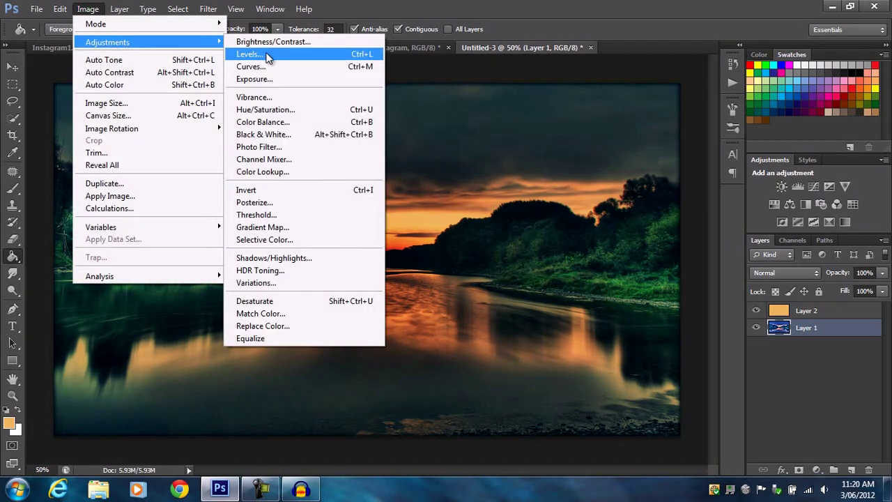
click(271, 66)
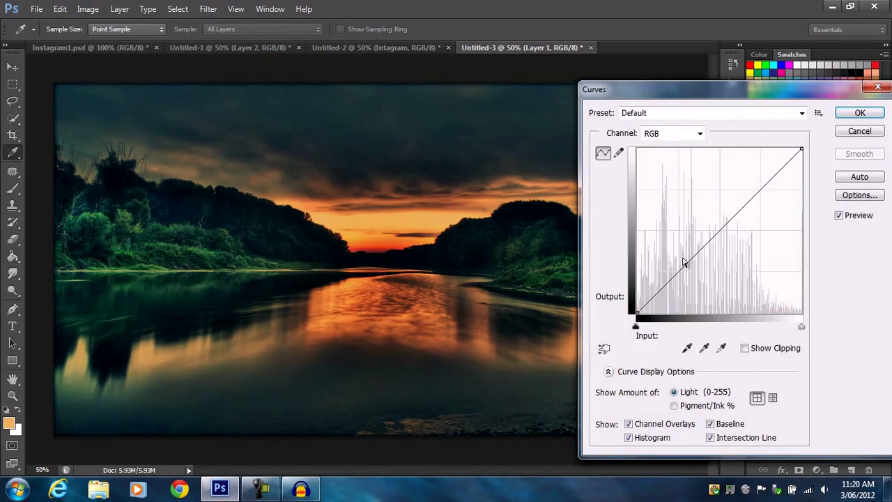
click(674, 136)
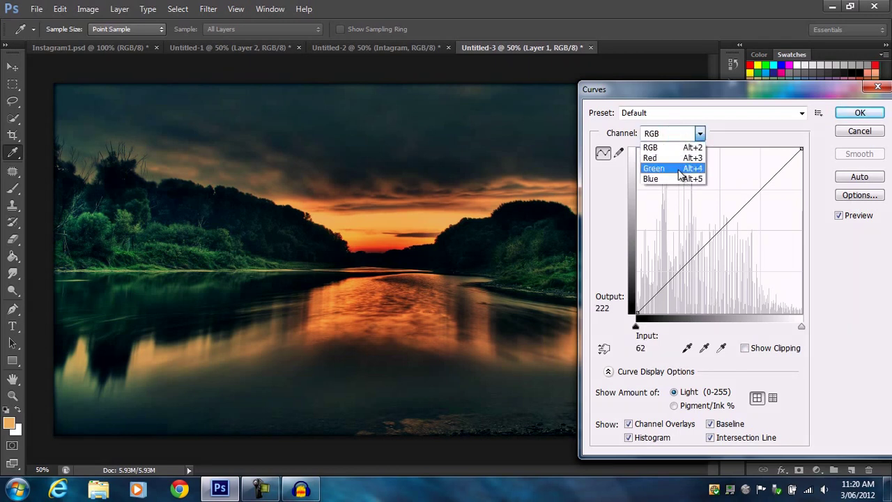
click(683, 158)
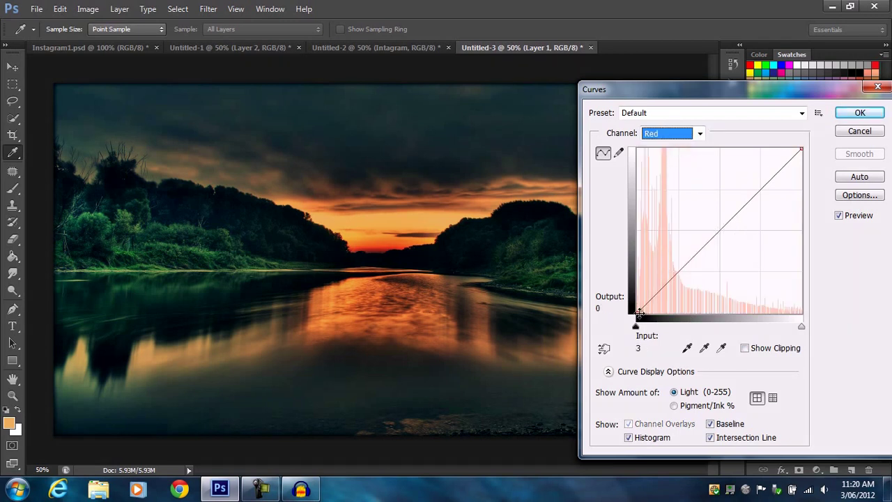
drag(637, 310, 631, 301)
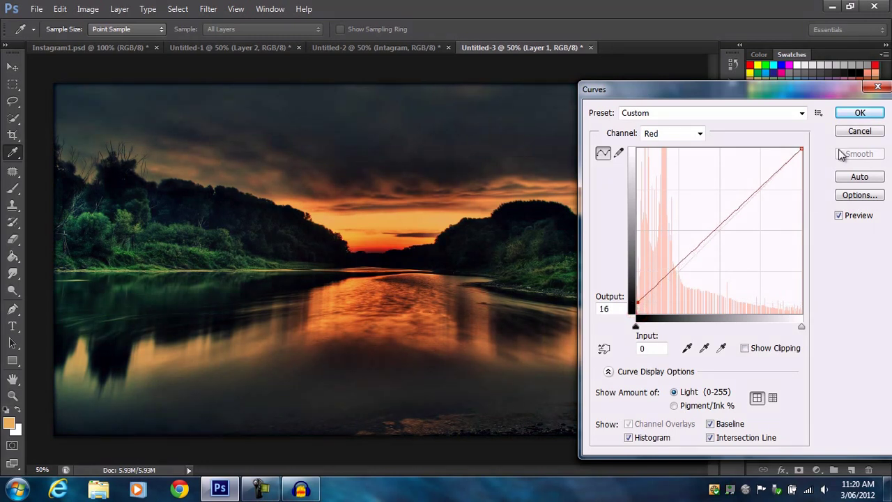
Step: Lift the Blue channel's black endpoint to fade the blue shadows
click(700, 133)
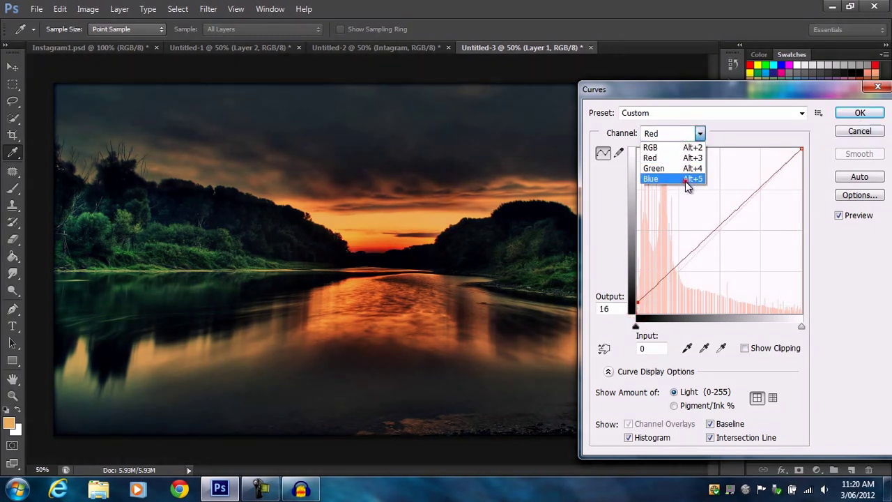
click(687, 180)
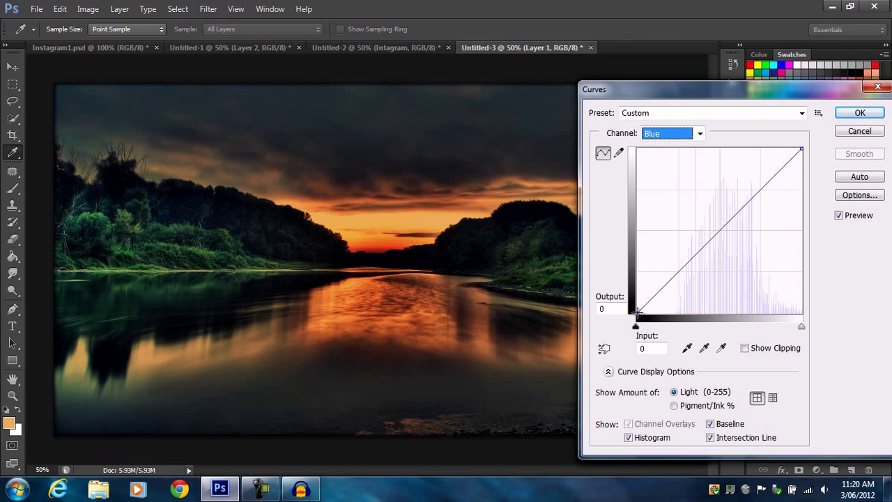
click(637, 311)
drag(636, 312, 636, 293)
Step: Confirm the Curves change and merge Layer 1 and Layer 2 into one layer
click(869, 112)
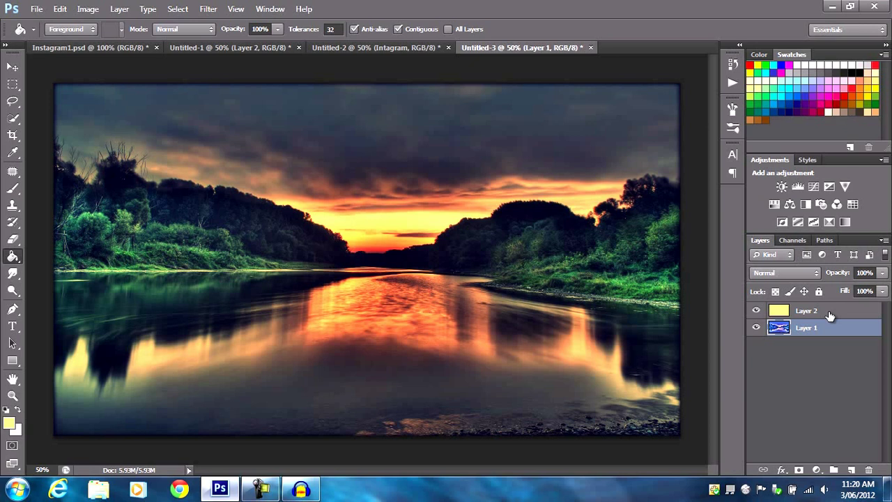
shift+click(829, 315)
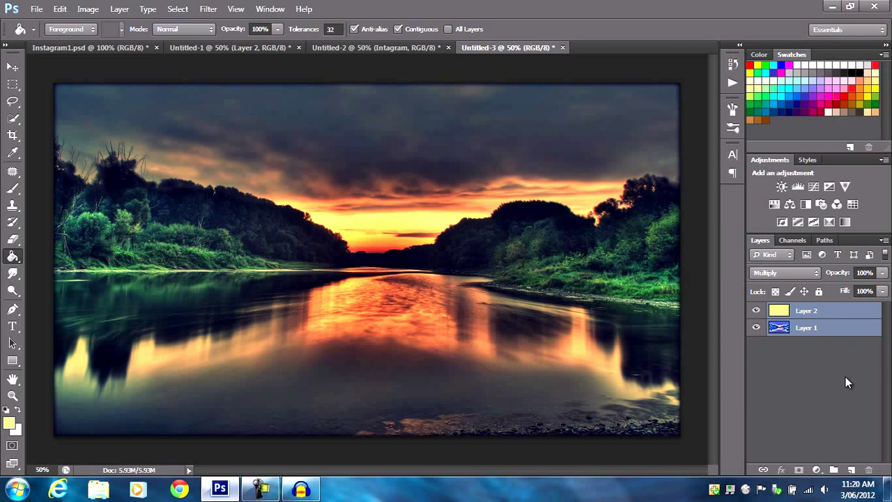
key(ctrl+e)
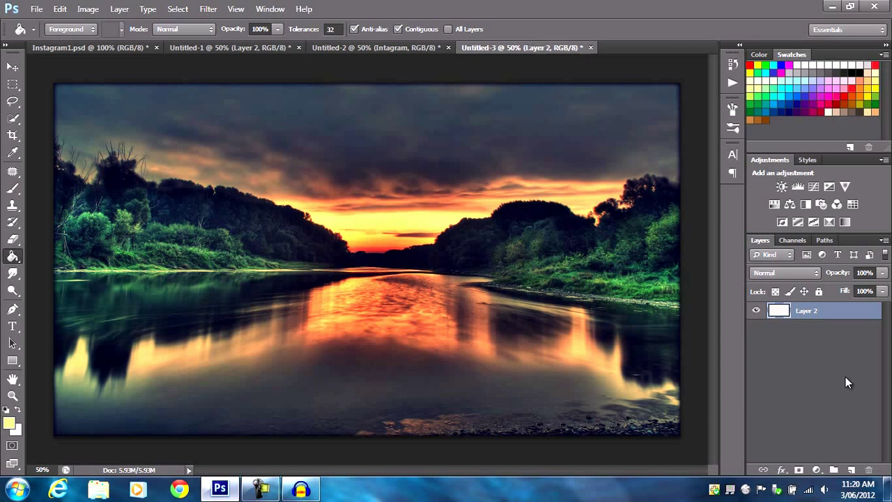